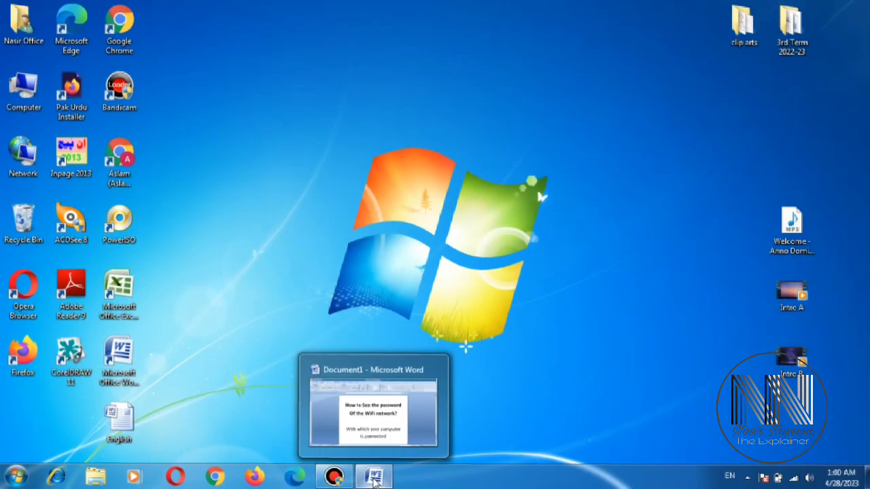
Step: Restore the Word document 'How to See the password Of the WiFi network?' and select its title
{"action": "left_click", "coordinate": [373, 479]}
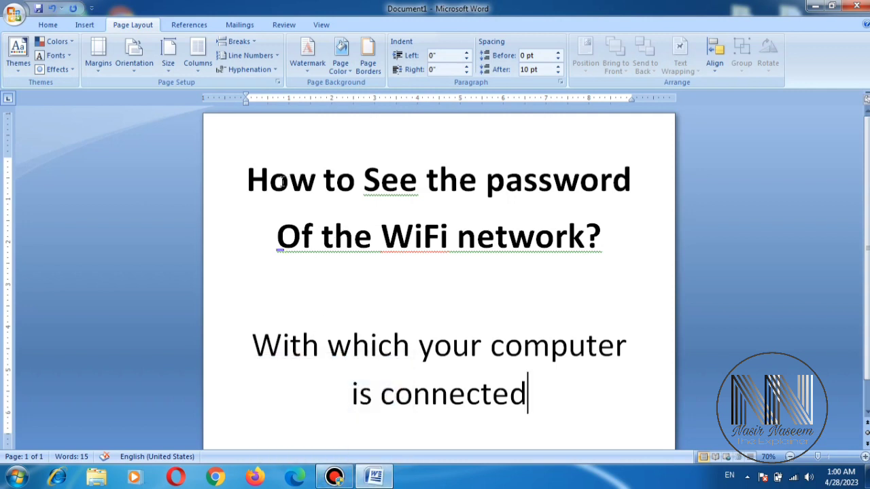
{"action": "left_click_drag", "start_coordinate": [245, 179], "coordinate": [542, 220]}
{"action": "left_click", "coordinate": [583, 237]}
{"action": "mouse_move", "coordinate": [374, 477]}
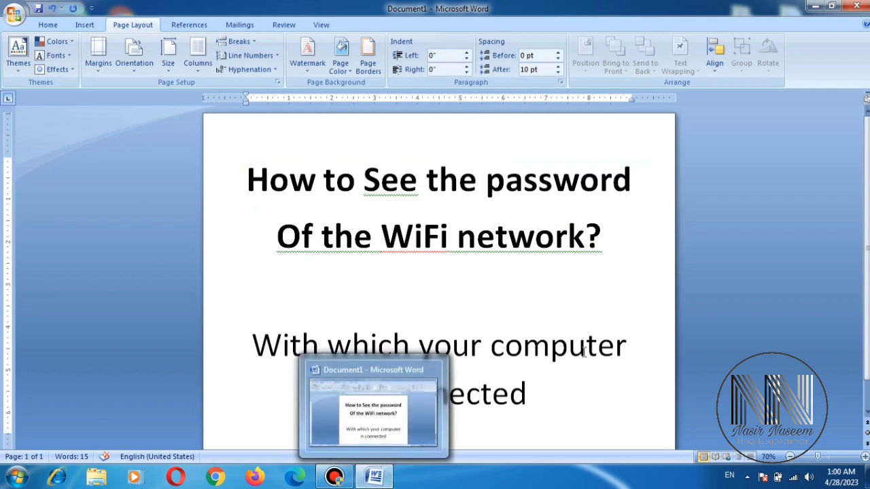
{"action": "left_click", "coordinate": [557, 392]}
Step: Minimize Word and show the list of available wireless networks
{"action": "left_click", "coordinate": [375, 477]}
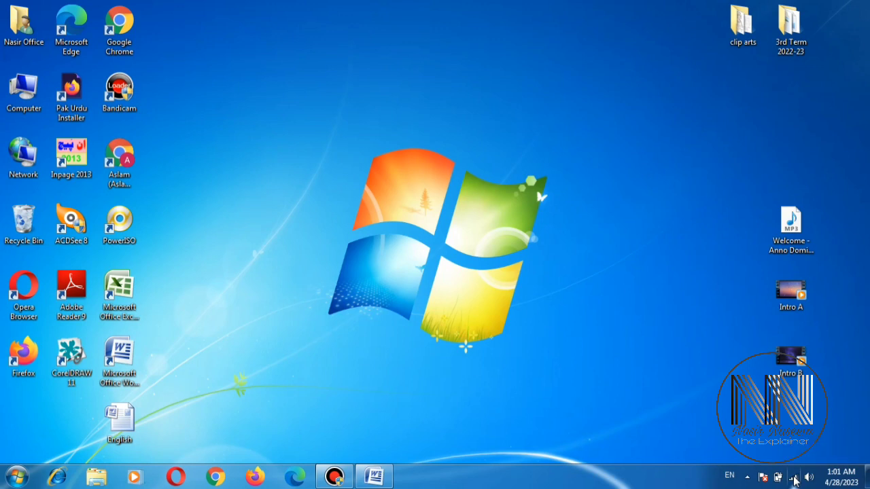
{"action": "left_click", "coordinate": [794, 479]}
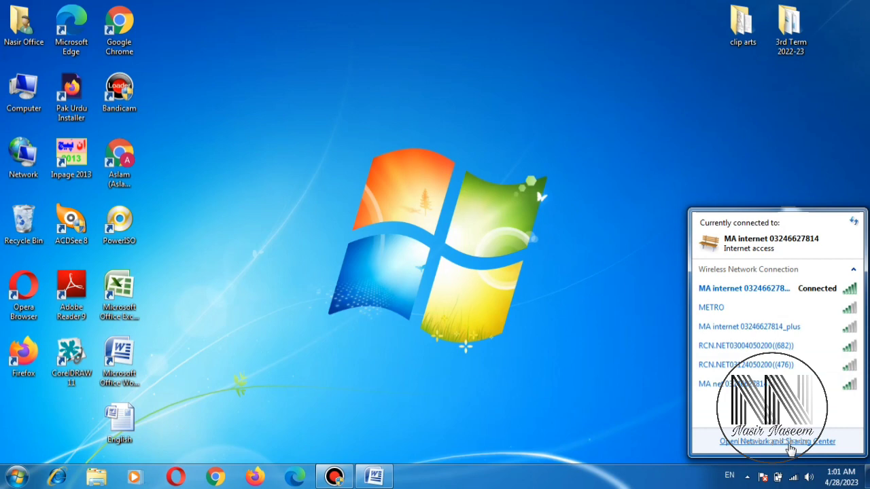
Step: Open the Network and Sharing Center from the wireless network list
{"action": "left_click", "coordinate": [790, 442]}
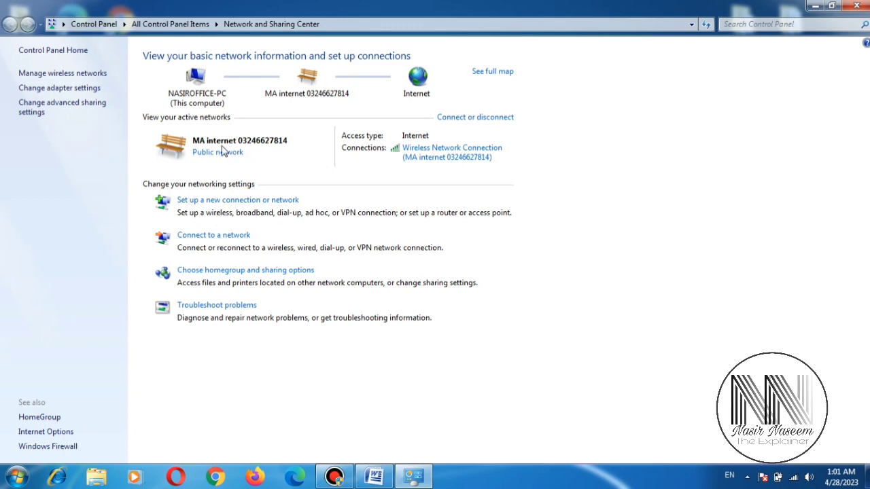
{"action": "left_click", "coordinate": [440, 155]}
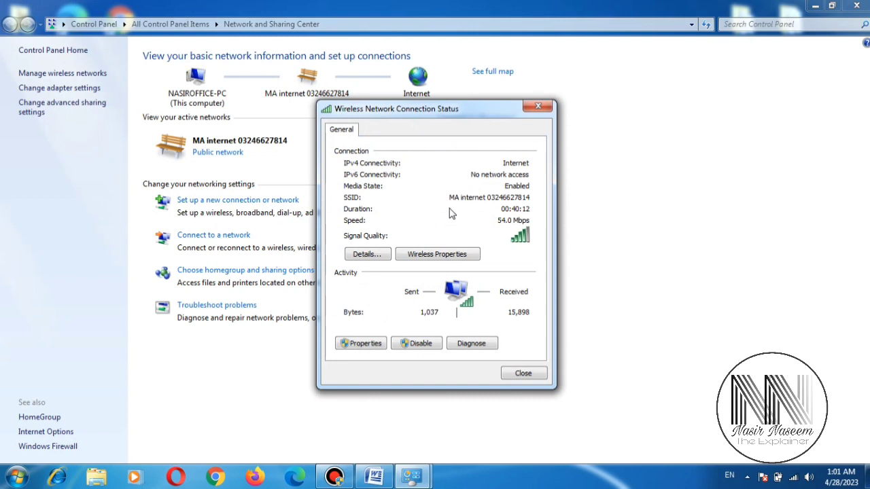
{"action": "left_click_drag", "start_coordinate": [439, 109], "coordinate": [405, 106]}
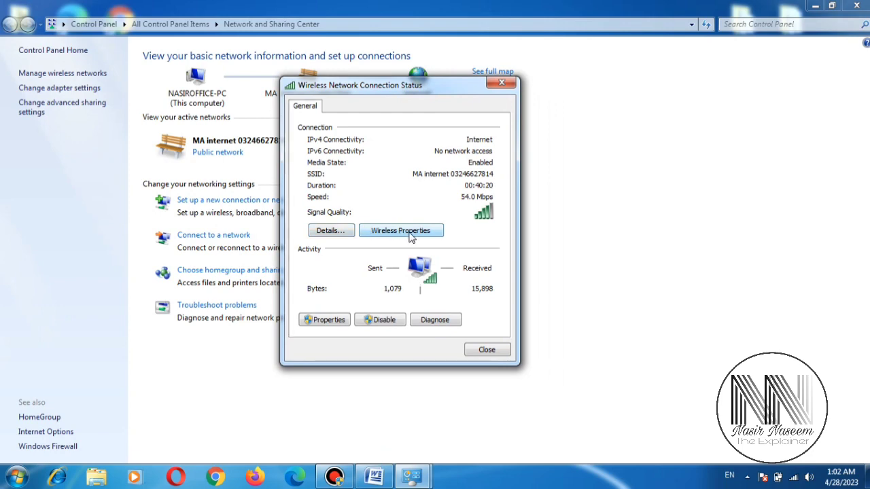
{"action": "left_click", "coordinate": [410, 235]}
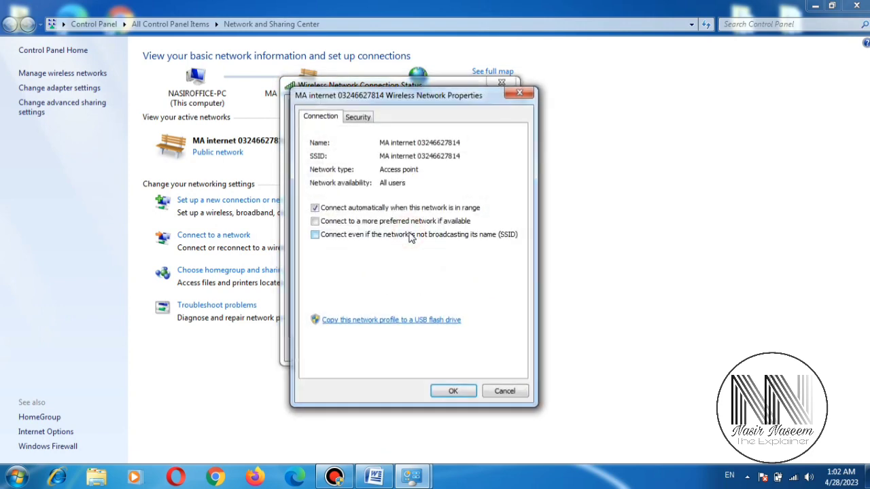
{"action": "left_click", "coordinate": [359, 121]}
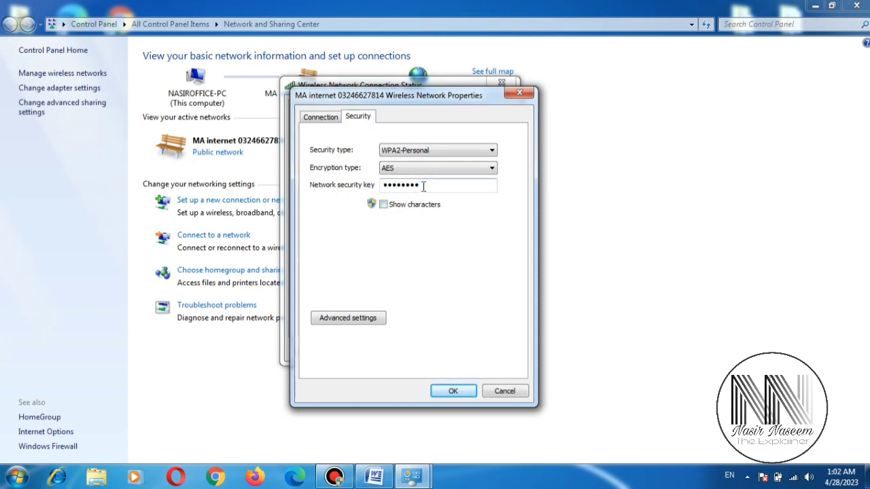
{"action": "key", "text": "BackSpace"}
{"action": "key", "text": "BackSpace"}
{"action": "key", "text": "BackSpace"}
{"action": "left_click", "coordinate": [383, 205]}
{"action": "left_click", "coordinate": [520, 93]}
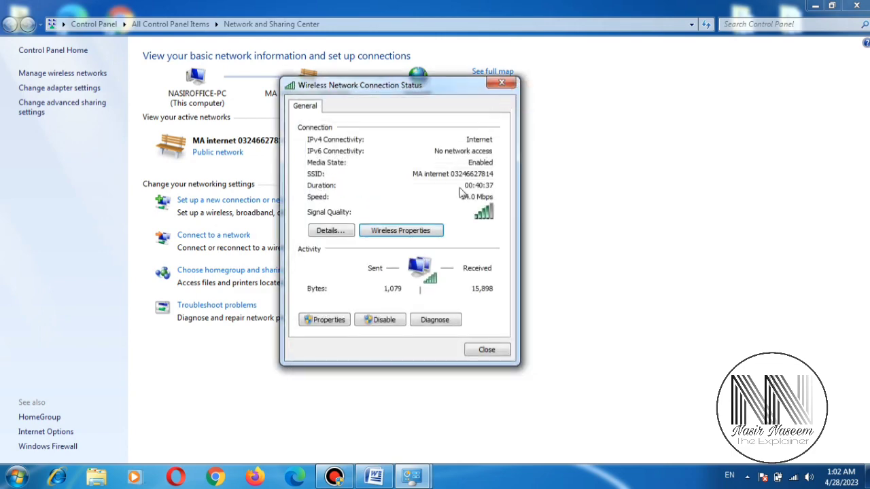
{"action": "left_click", "coordinate": [418, 232]}
{"action": "left_click", "coordinate": [363, 116]}
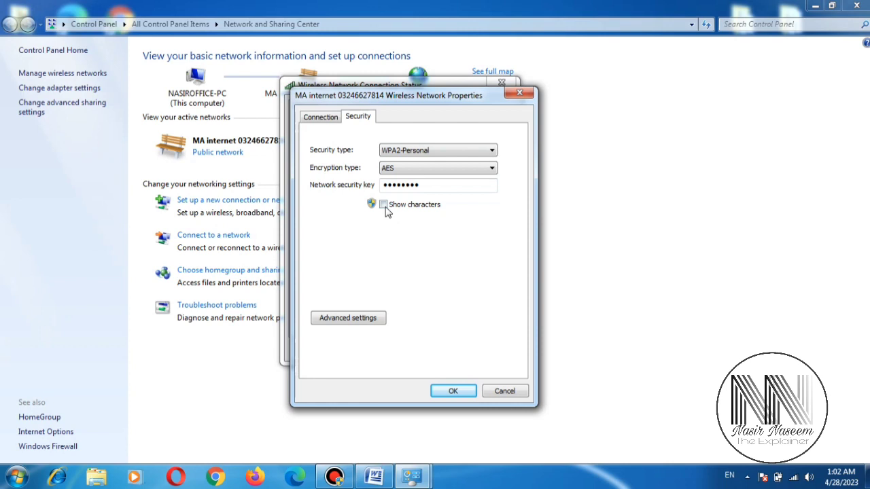
{"action": "left_click", "coordinate": [384, 206]}
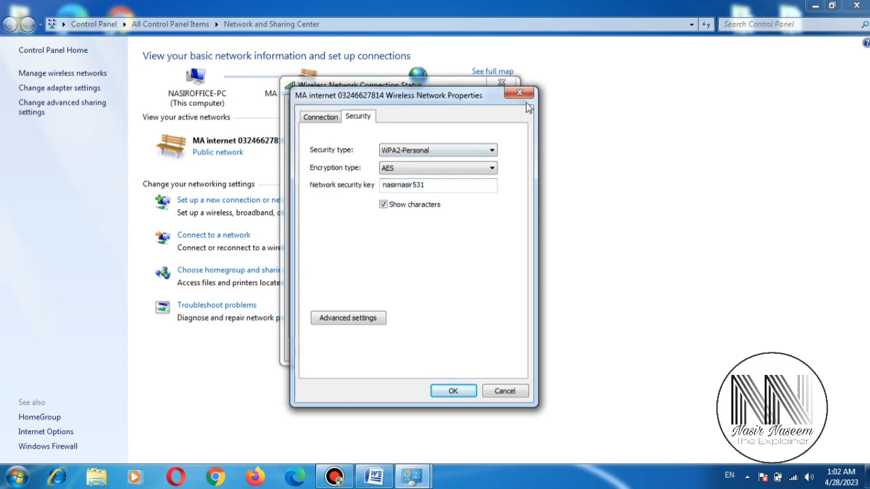
{"action": "left_click", "coordinate": [519, 92]}
{"action": "left_click", "coordinate": [503, 83]}
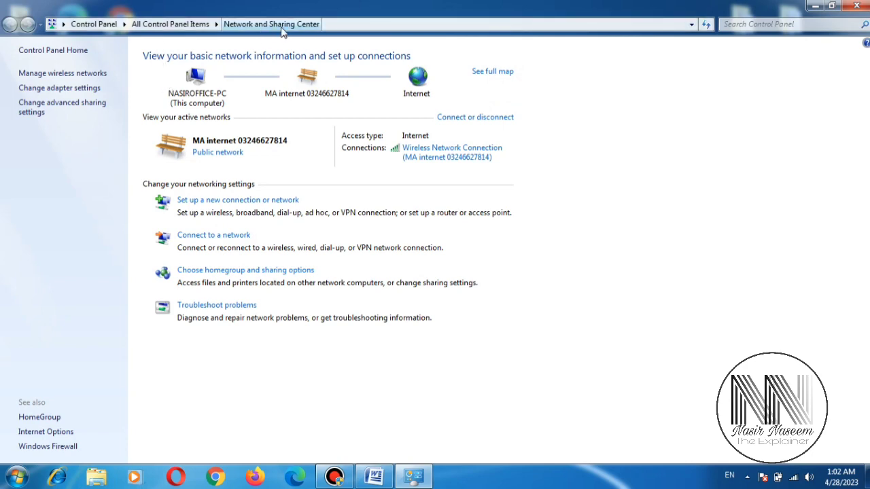
Step: Close Network and Sharing Center, refresh the desktop, and open the Network folder
{"action": "left_click", "coordinate": [857, 5]}
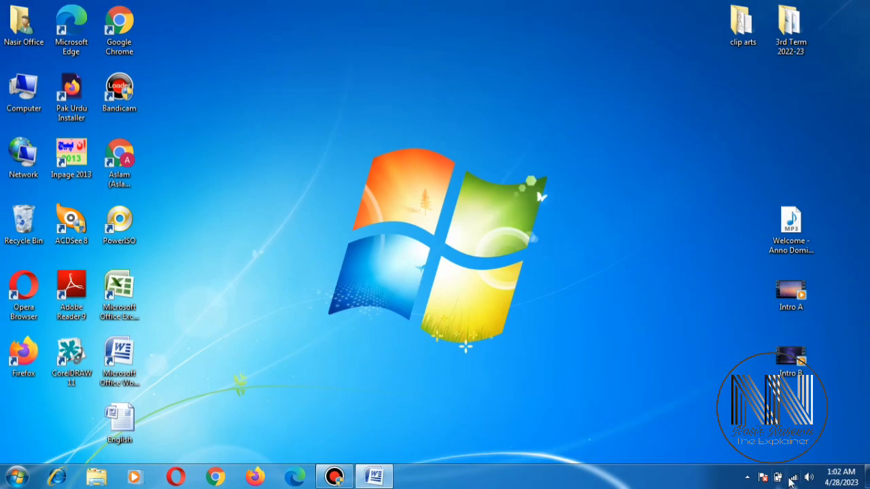
{"action": "left_click", "coordinate": [793, 479]}
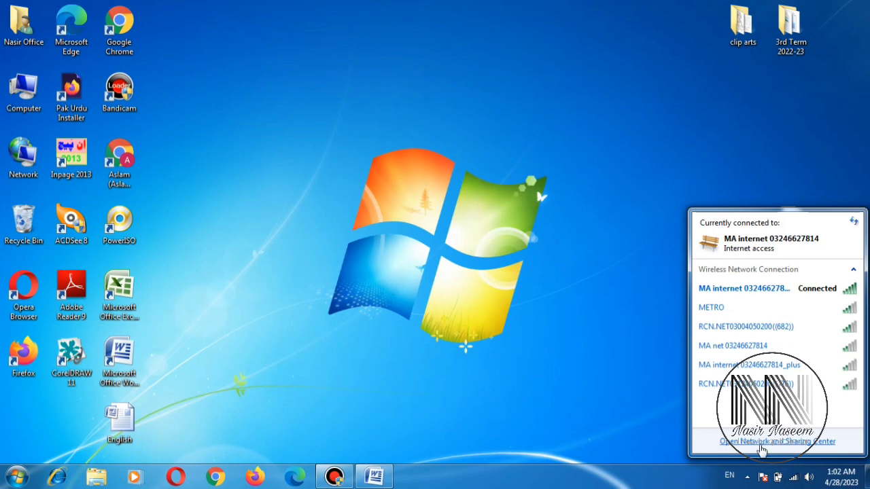
{"action": "right_click", "coordinate": [521, 265]}
{"action": "left_click", "coordinate": [531, 293]}
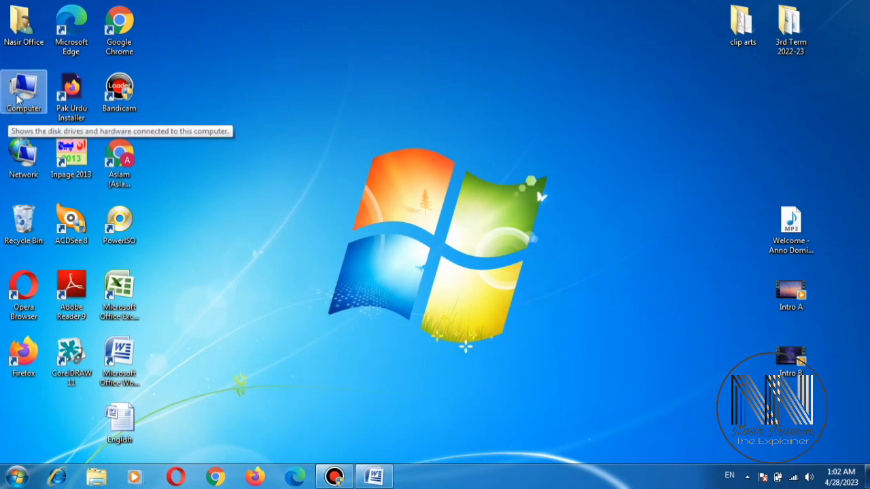
{"action": "double_click", "coordinate": [28, 158]}
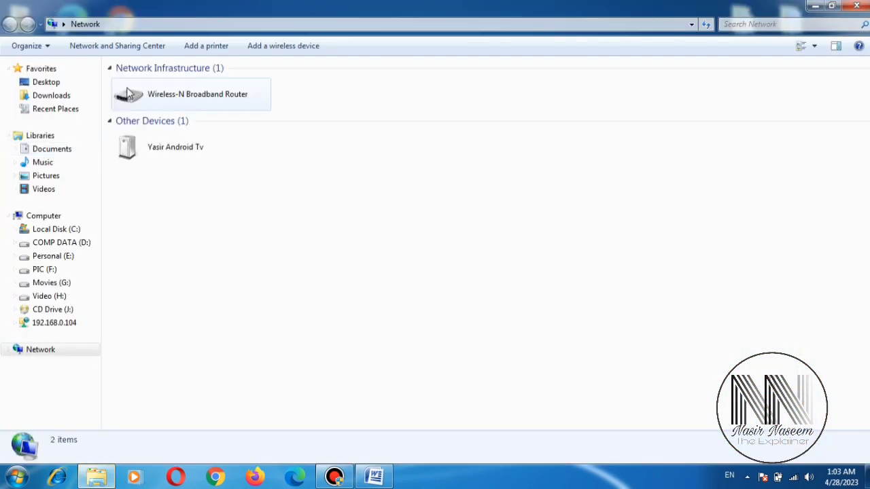
Step: Show the Wi-Fi security key in plain characters on the Security tab, then close both dialogs
{"action": "left_click", "coordinate": [120, 51]}
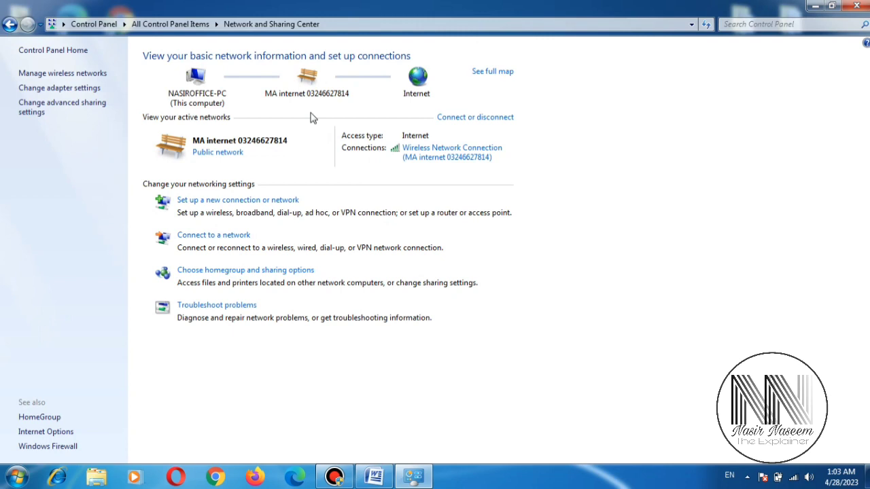
{"action": "left_click", "coordinate": [435, 152]}
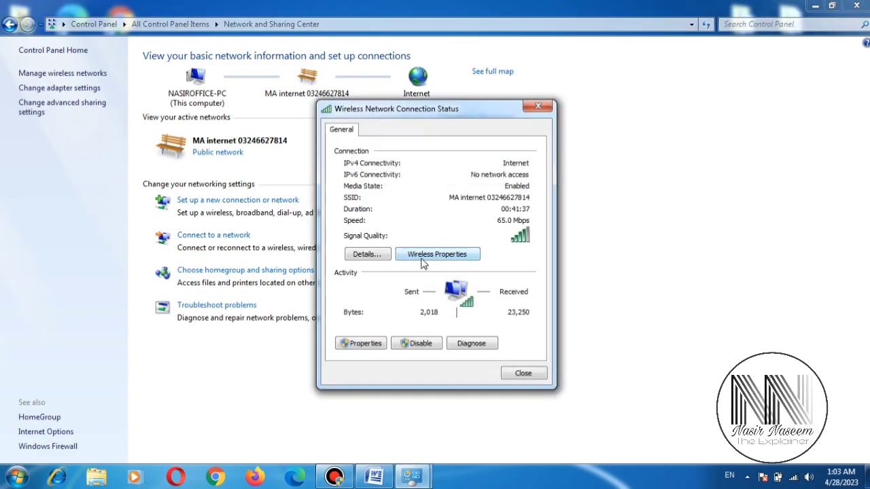
{"action": "left_click", "coordinate": [450, 258]}
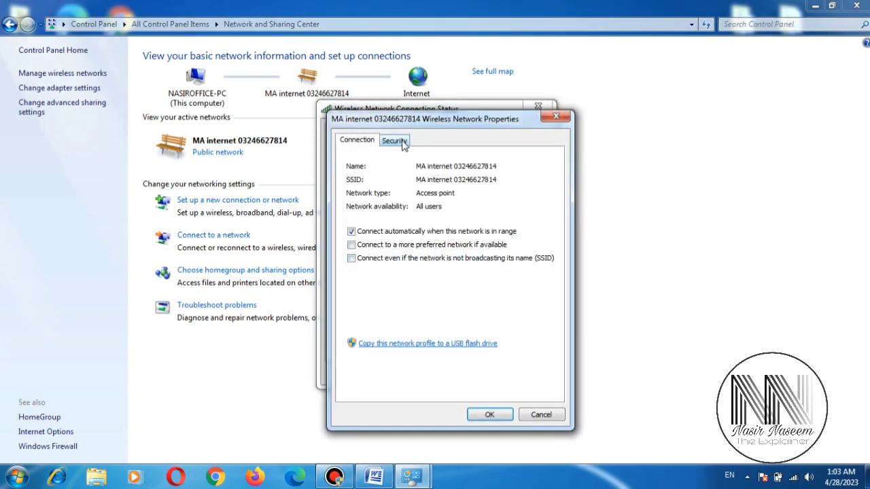
{"action": "left_click", "coordinate": [400, 141]}
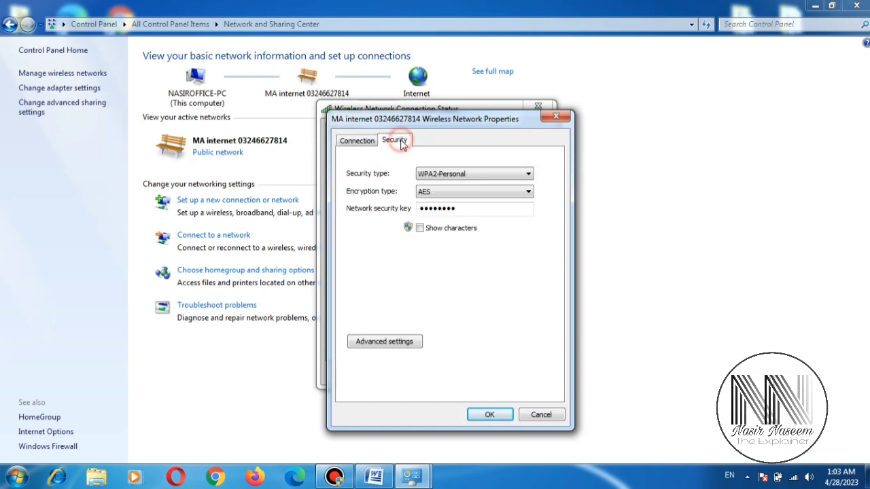
{"action": "left_click", "coordinate": [421, 229]}
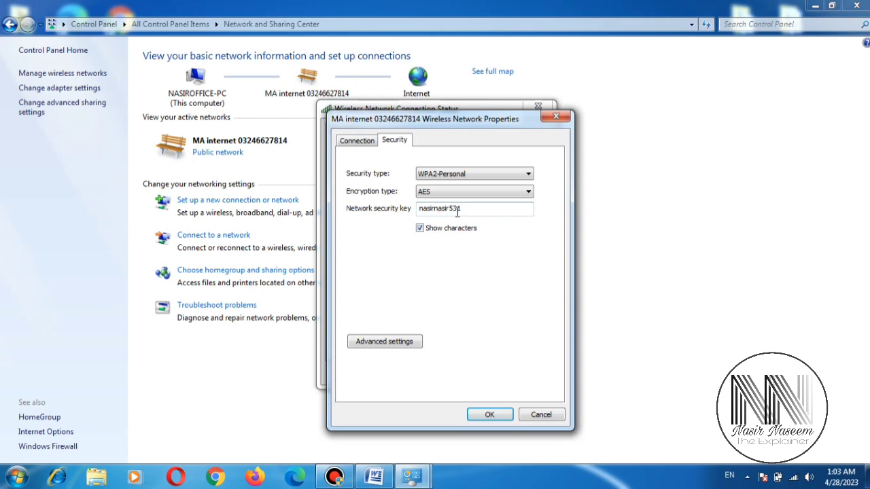
{"action": "left_click", "coordinate": [556, 116]}
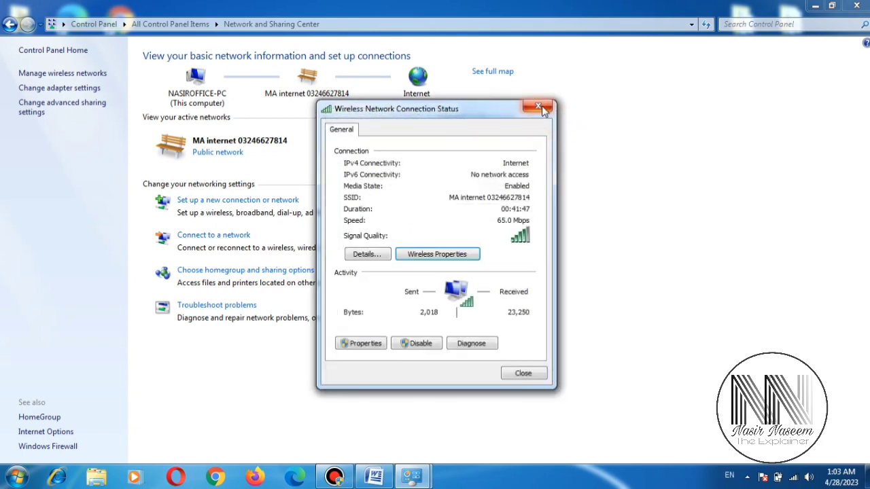
{"action": "left_click", "coordinate": [541, 107]}
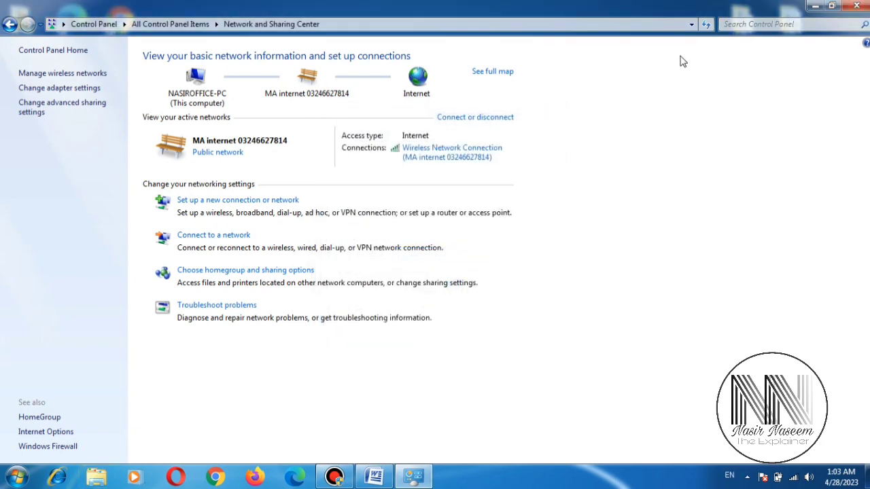